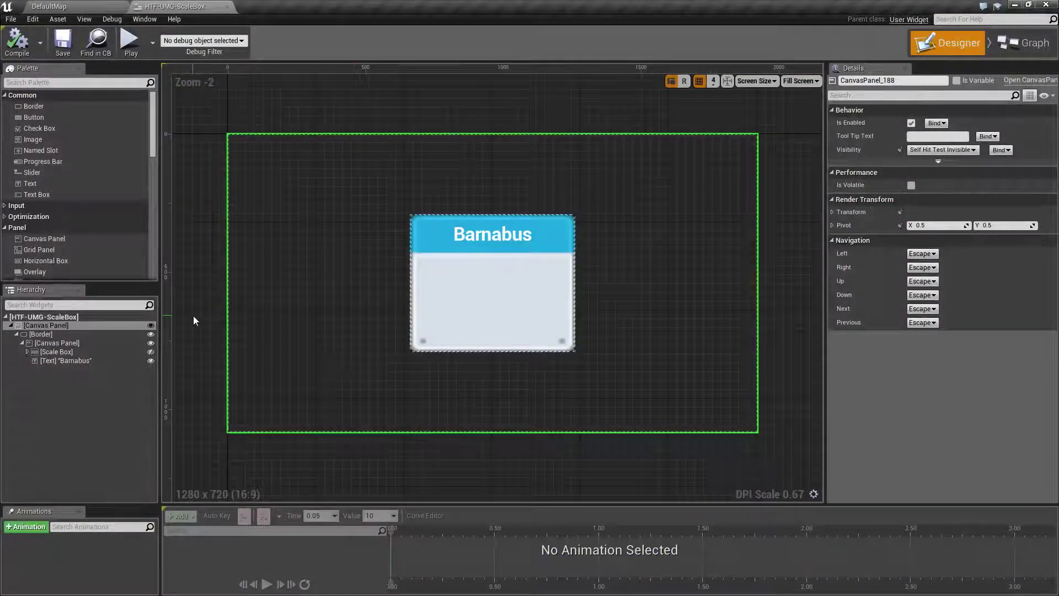
- Select the Scale Box to show its Scale to Fit X and Down Only settings
left_click(65, 352)
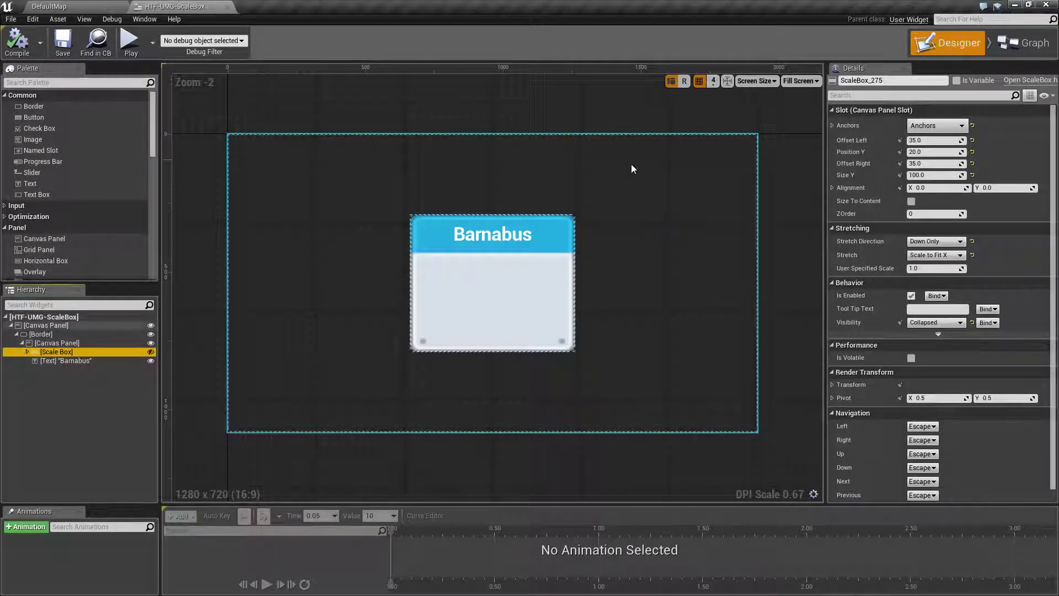
- Replace the standalone Barnabus text with a long overflowing name, then hide that text widget
left_click(60, 361)
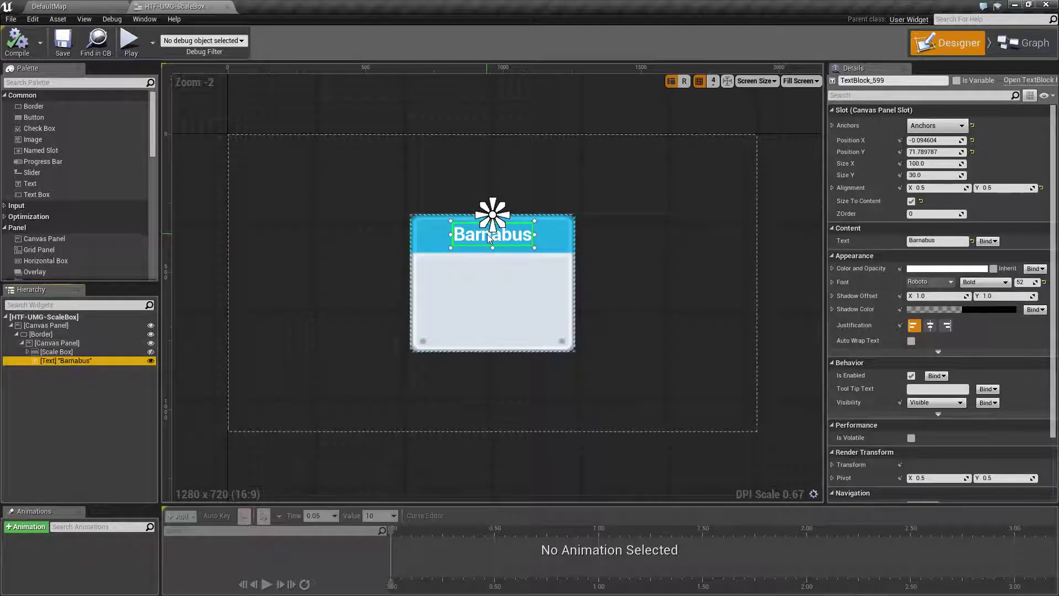
left_click(938, 242)
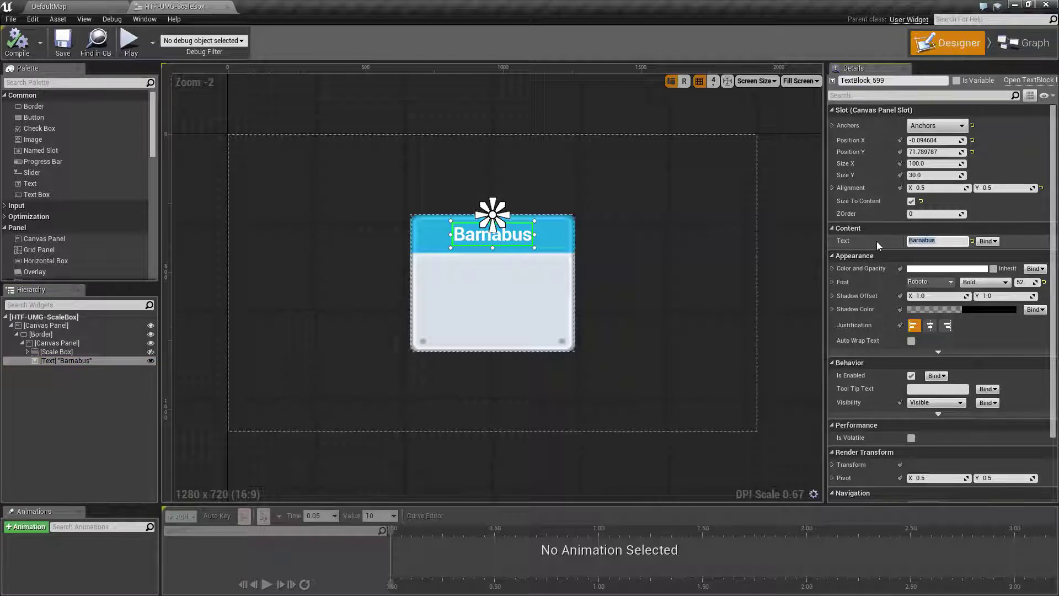
type("MAximus superious the awse")
key("BackSpace")
key("BackSpace")
type("e")
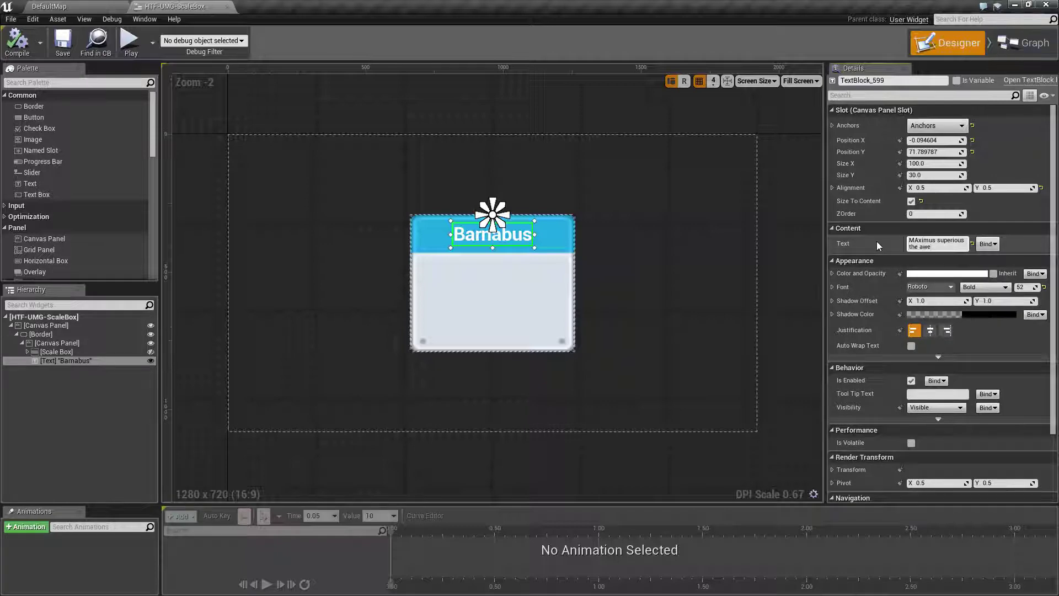
type("somness")
key("Return")
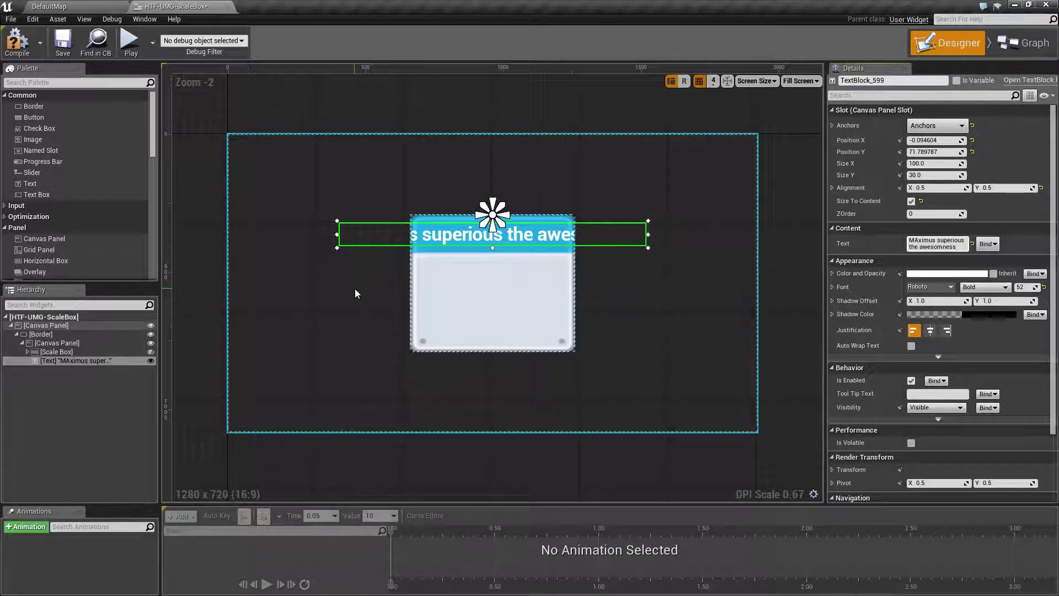
left_click(150, 361)
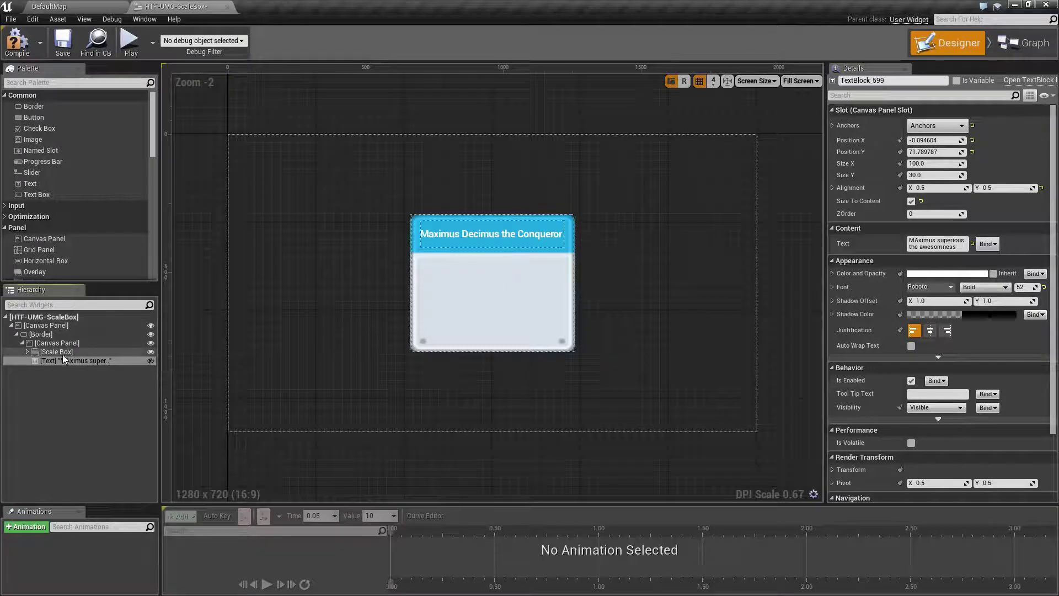
- Expand the Scale Box, zoom the canvas in, and select its child Maximus Decimus text
left_click(44, 352)
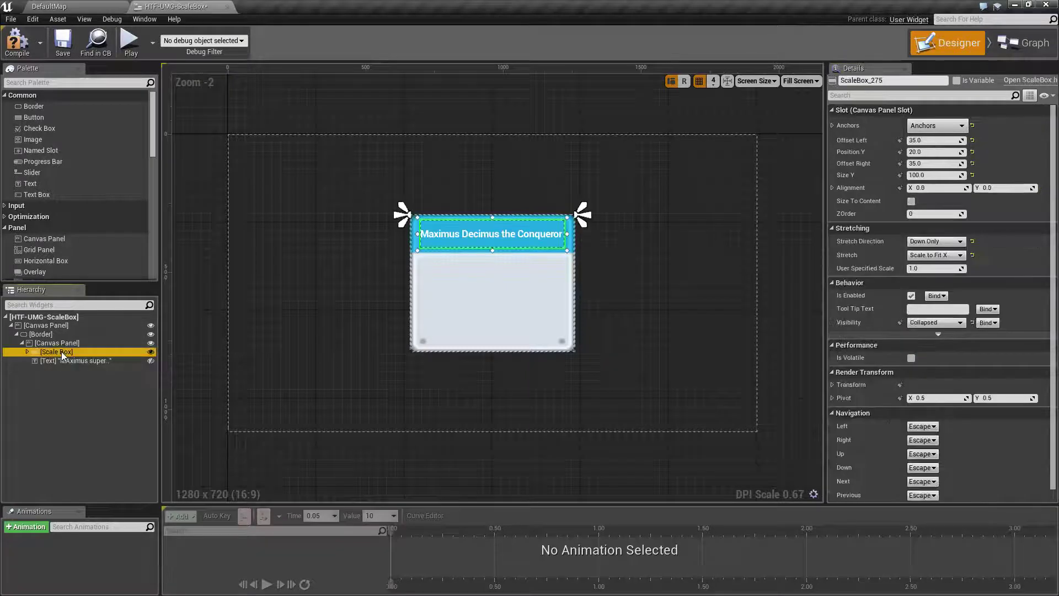
left_click(29, 353)
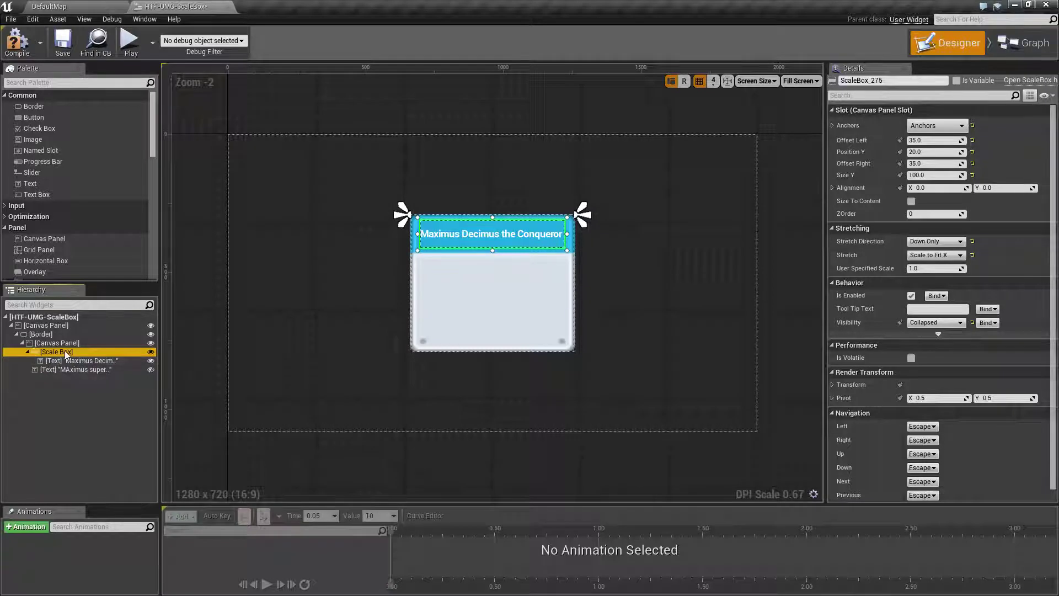
scroll(487, 250, "up", 1)
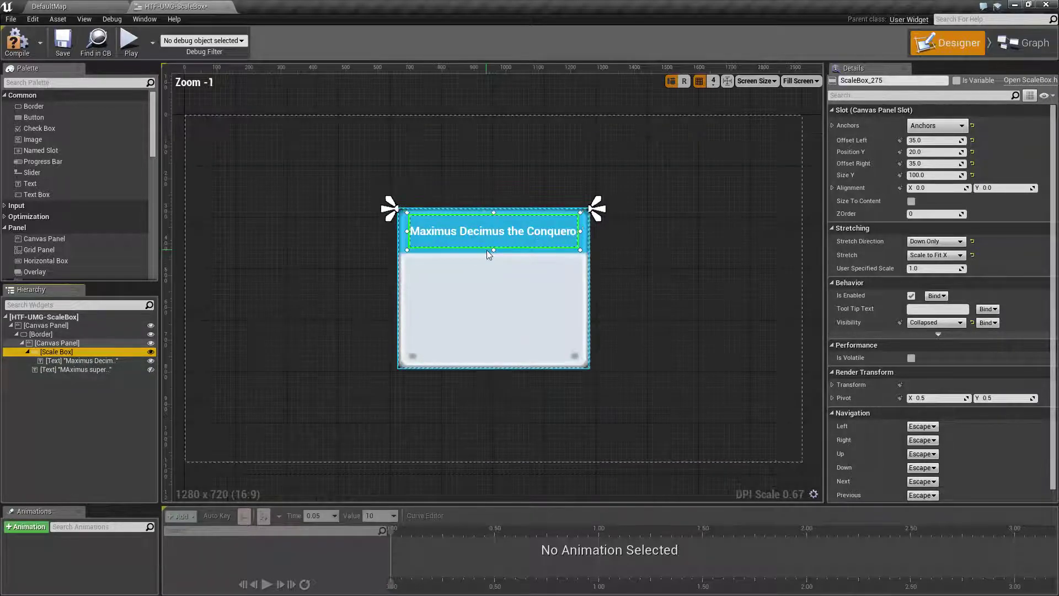
scroll(487, 250, "up", 3)
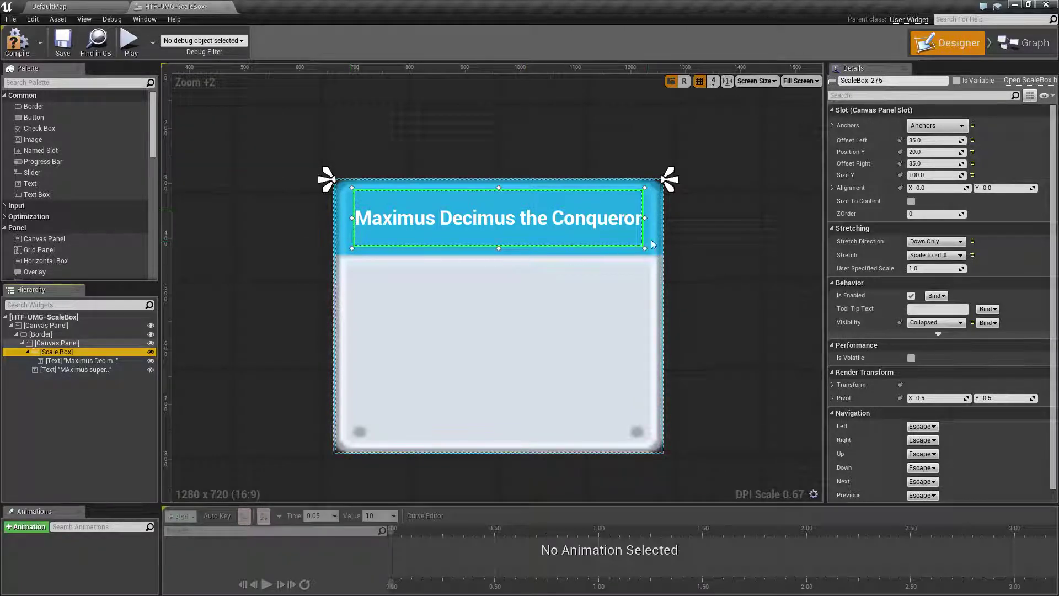
left_click(66, 360)
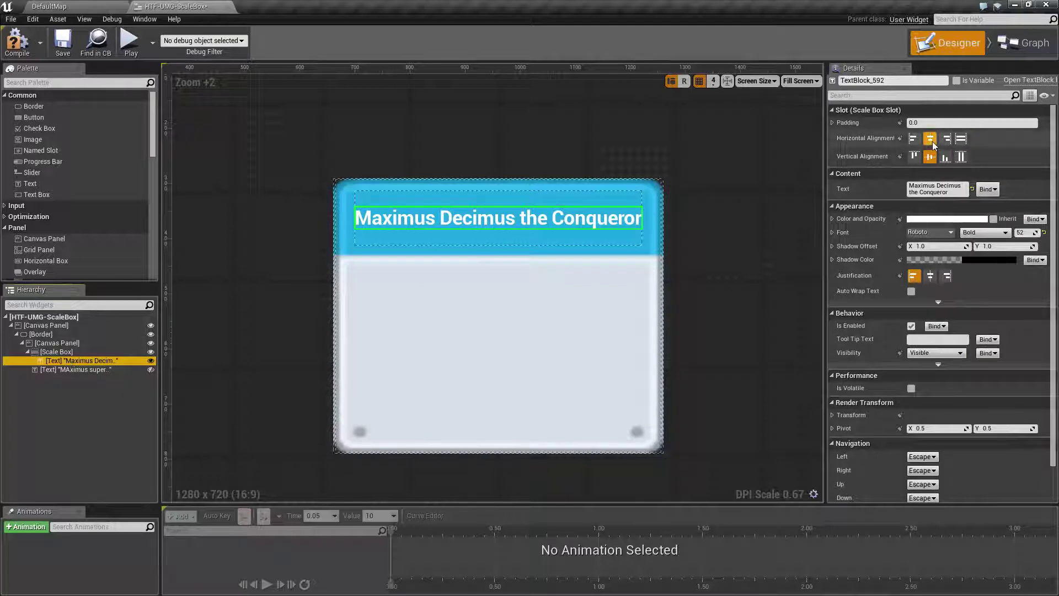
- Set the scaled text to 'Barnabus', then extend it to 'Barnabus the awesome the second'
left_click(941, 189)
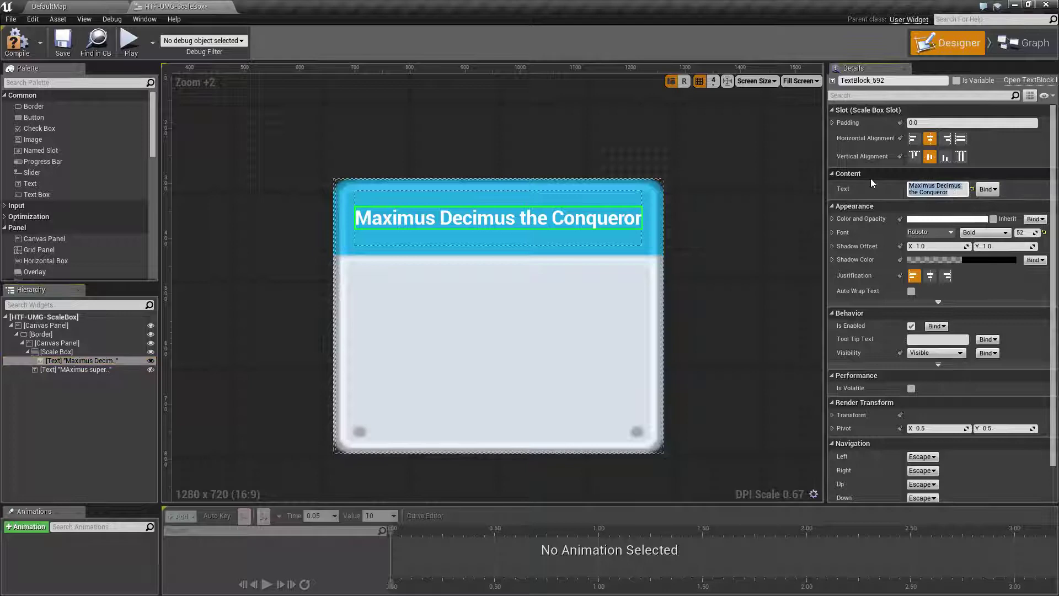
type("Barnab")
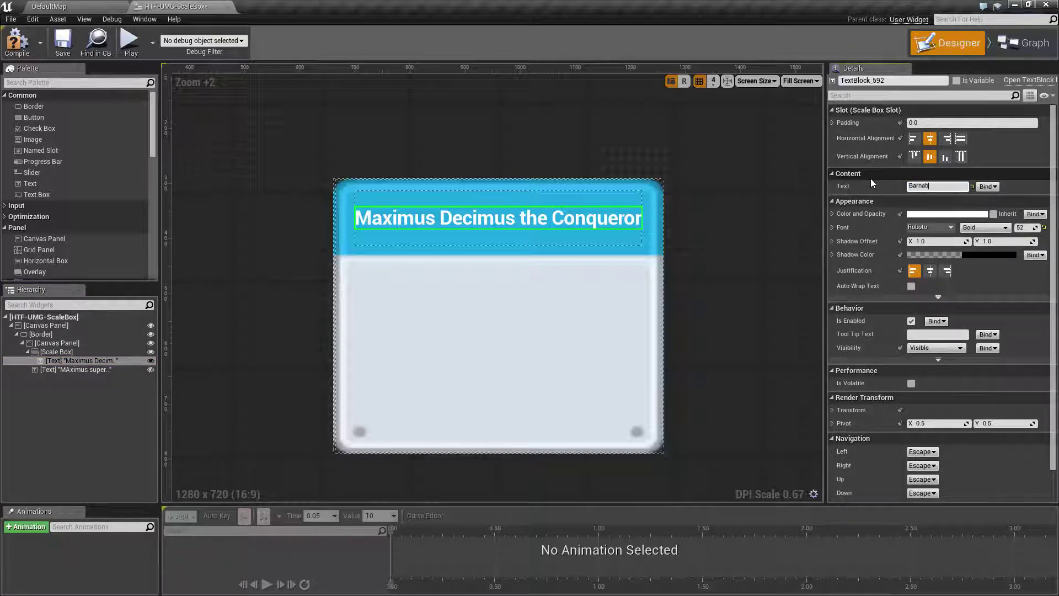
type("us")
key("Return")
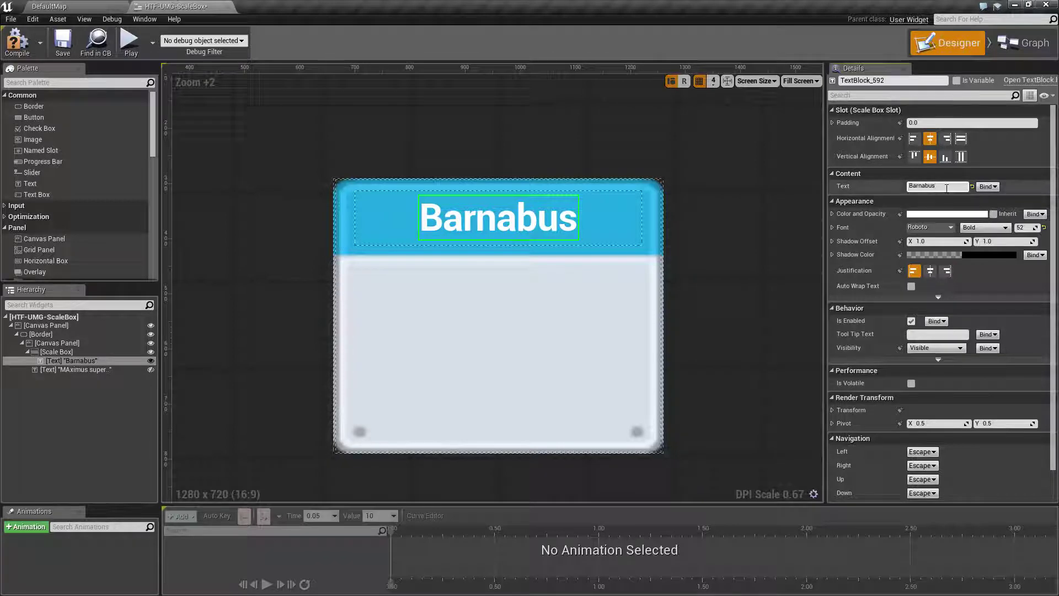
type("the awesome")
key("Return")
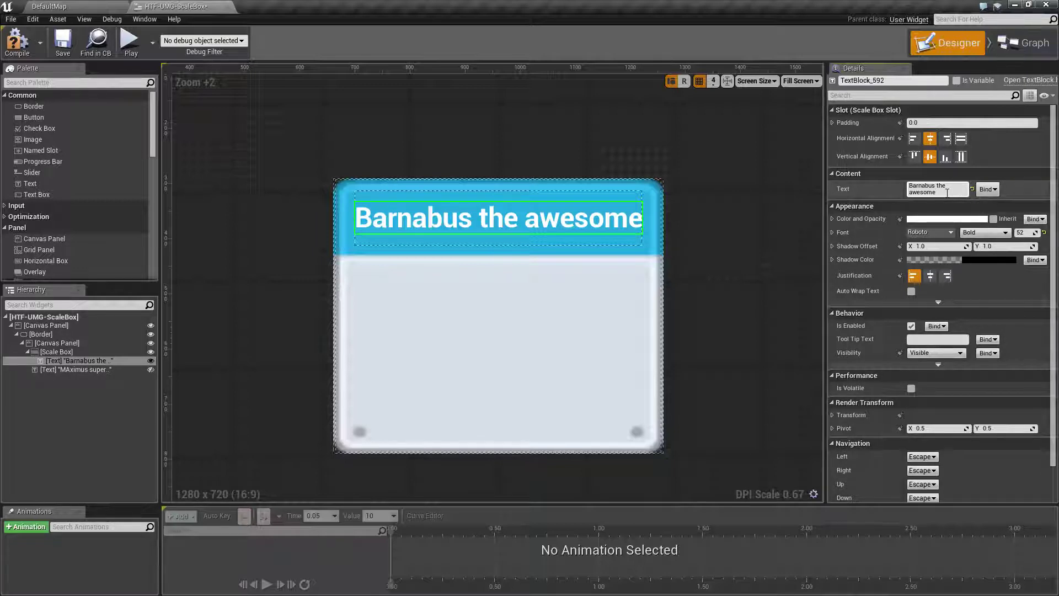
type("cond")
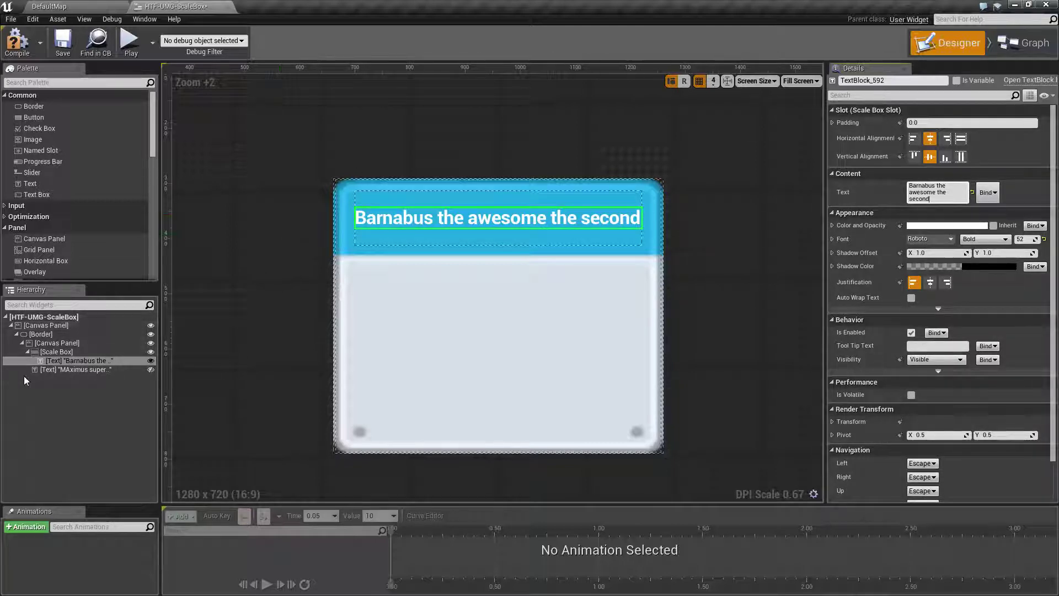
- Try the Scale Box's Stretch Direction as Up Only, then return it to Down Only
left_click(58, 352)
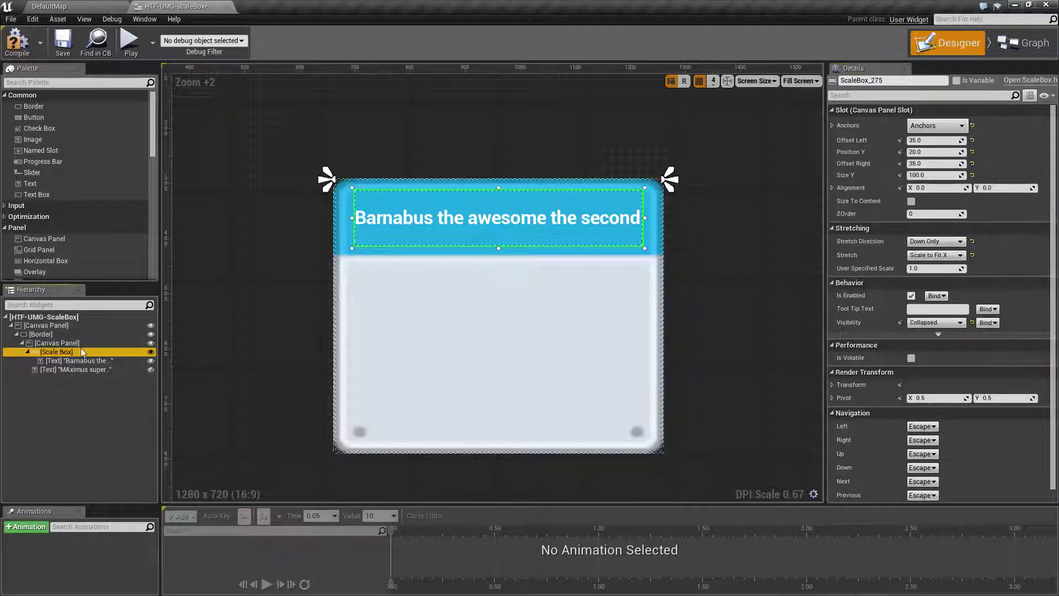
left_click(959, 243)
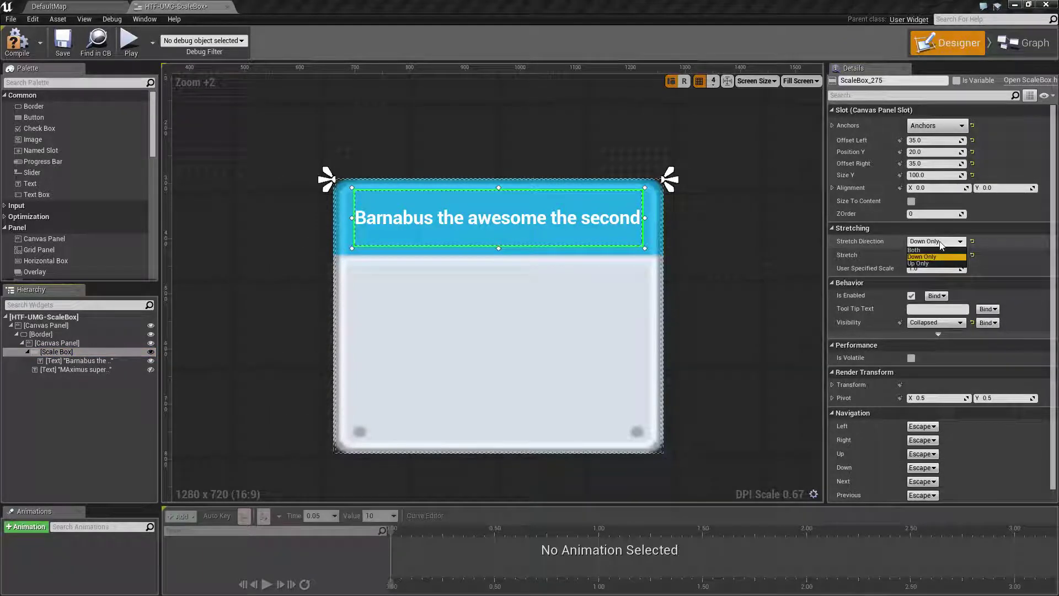
left_click(921, 263)
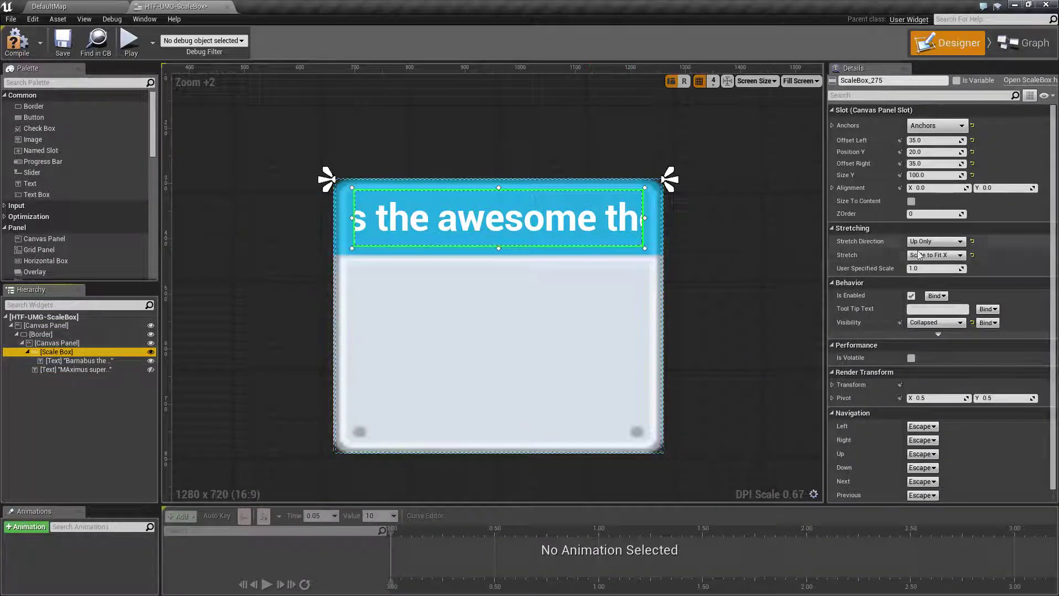
left_click(922, 241)
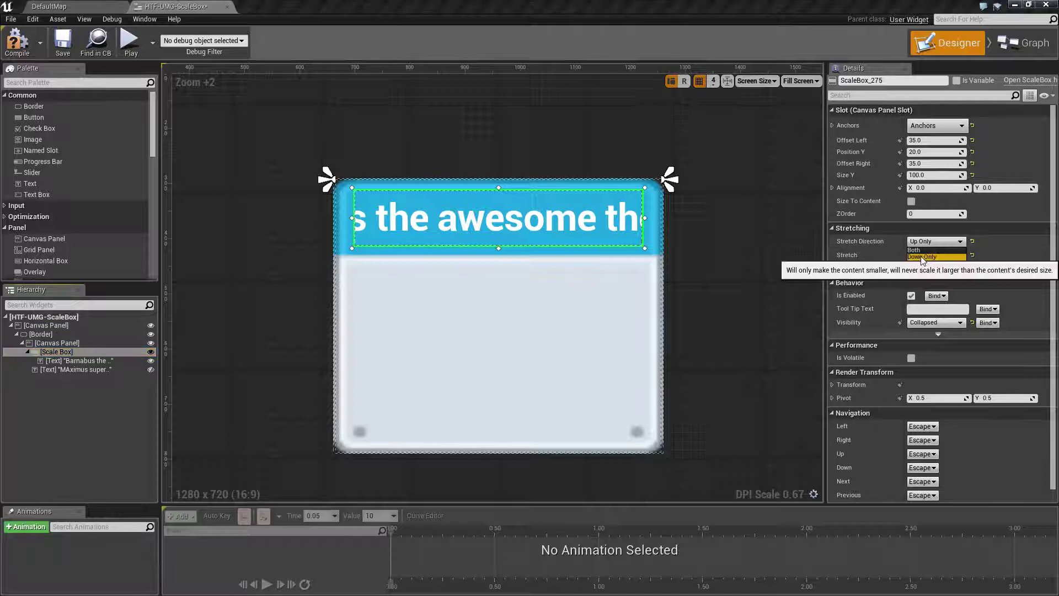
left_click(922, 257)
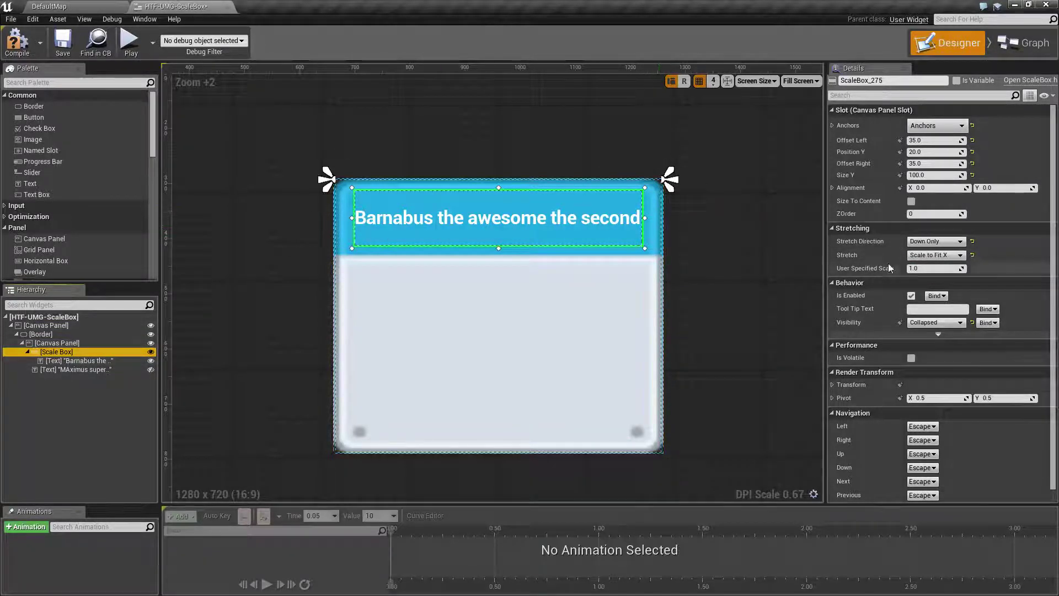
- Try Stretch Direction as Both, then set it back to Down Only
left_click(922, 242)
left_click(925, 248)
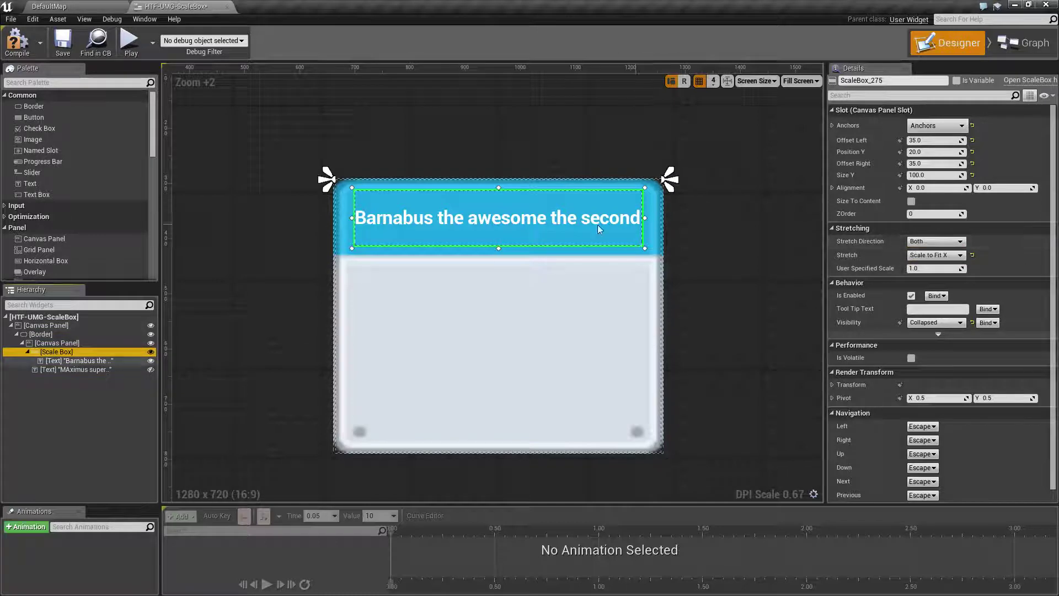
left_click(922, 242)
left_click(923, 259)
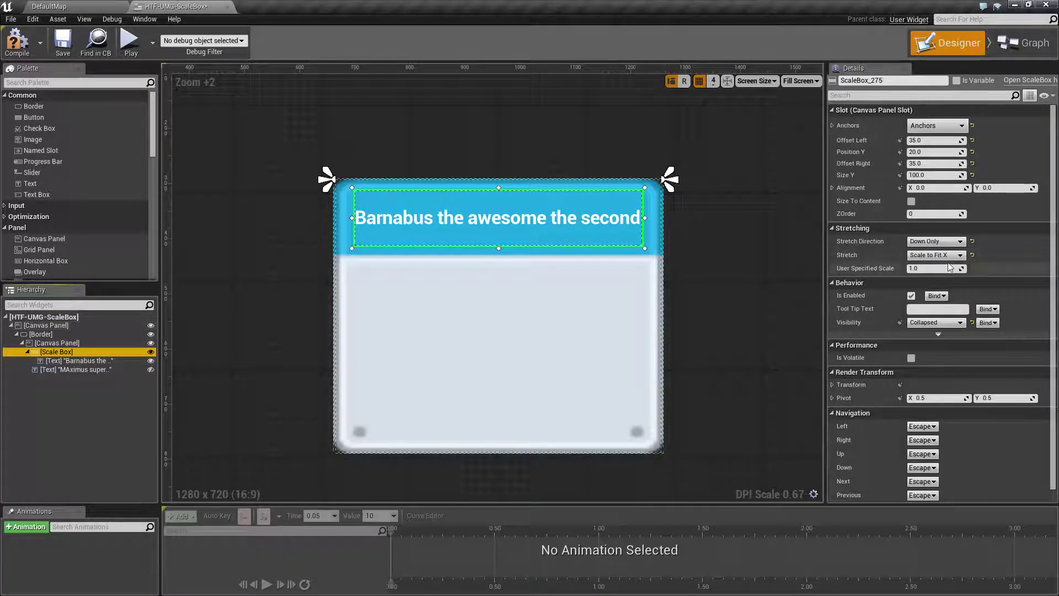
left_click(933, 255)
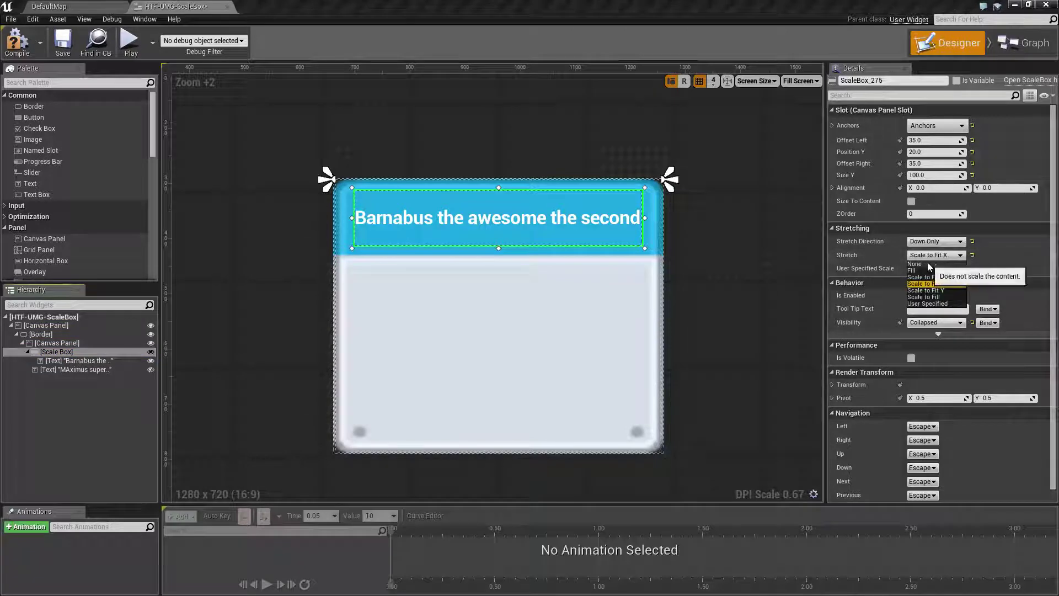
left_click(928, 264)
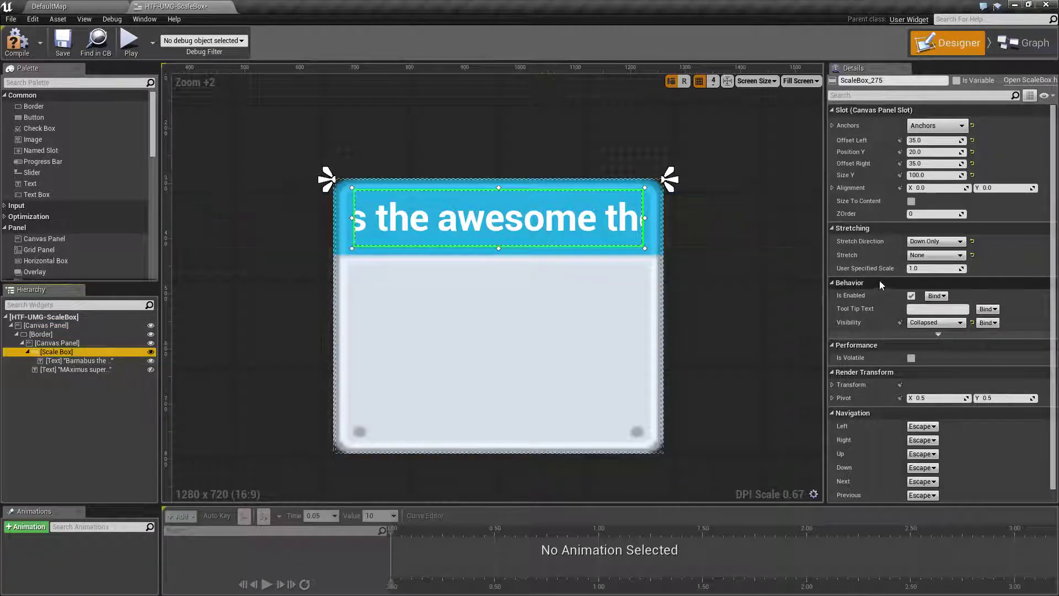
left_click(936, 255)
left_click(918, 272)
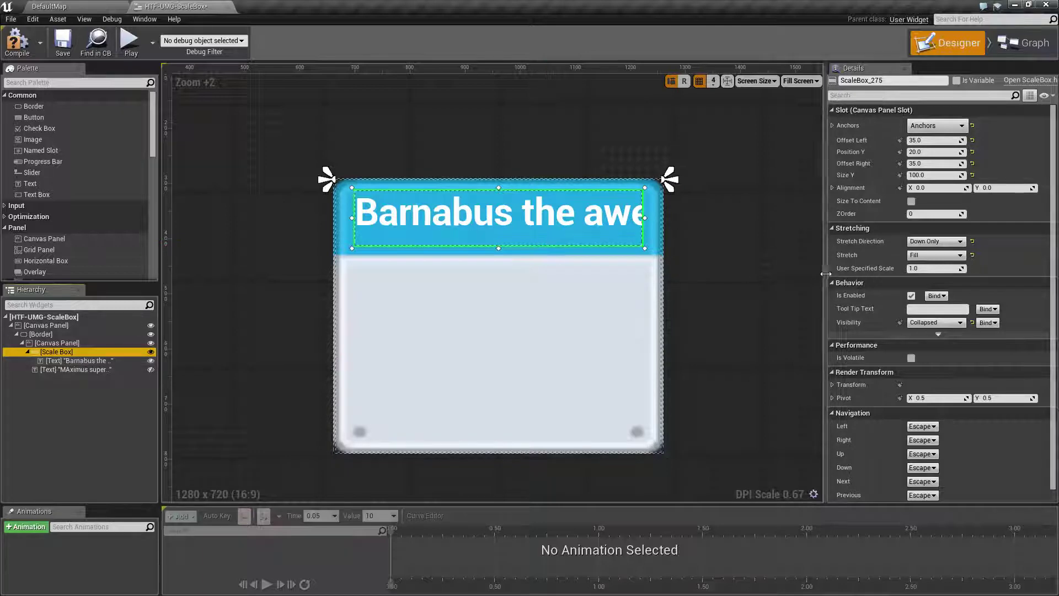
left_click(938, 255)
left_click(933, 277)
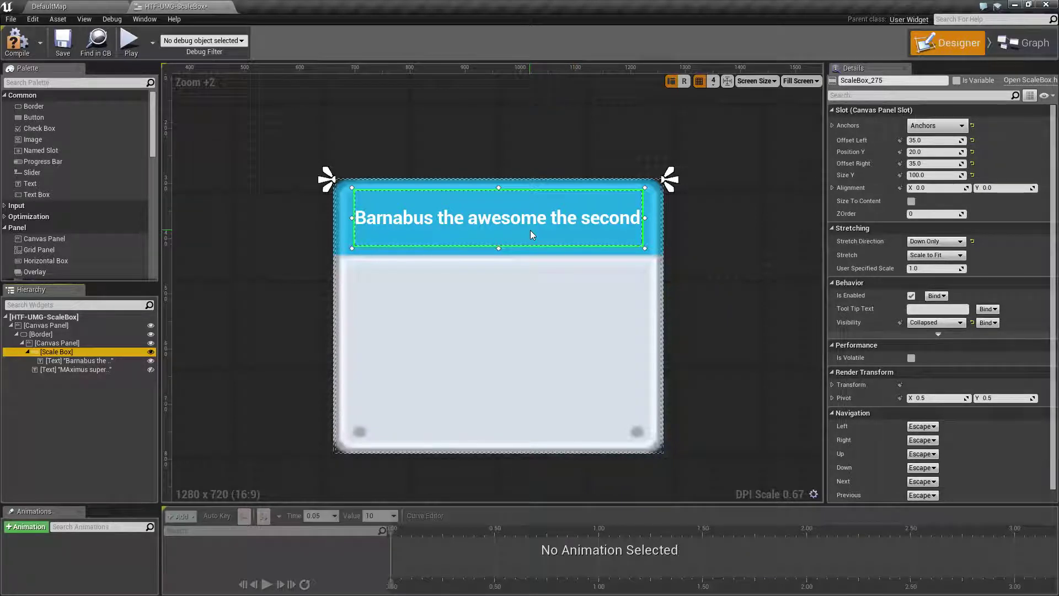
left_click(936, 255)
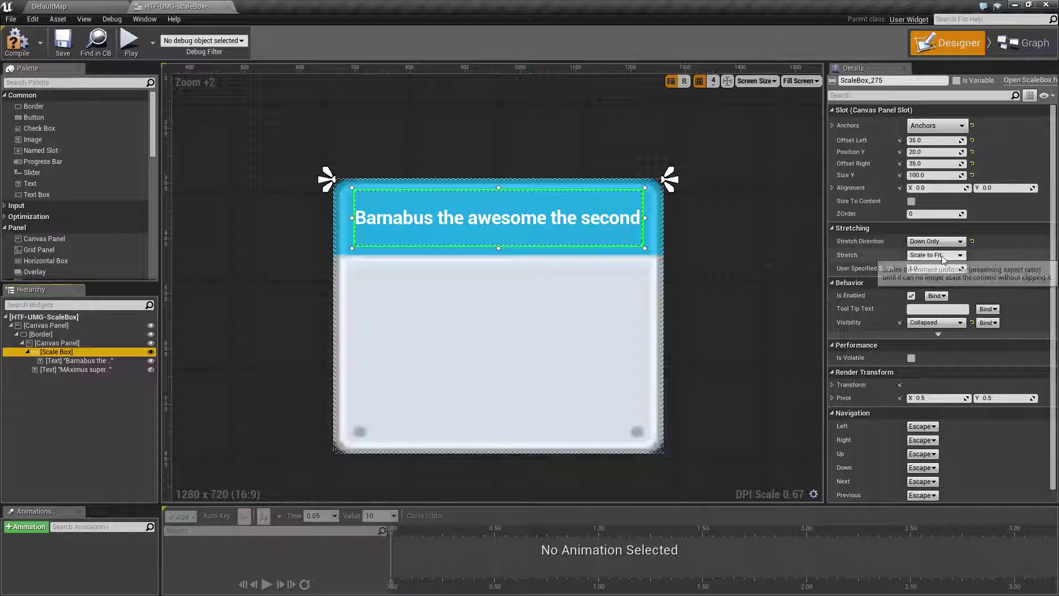
left_click(940, 284)
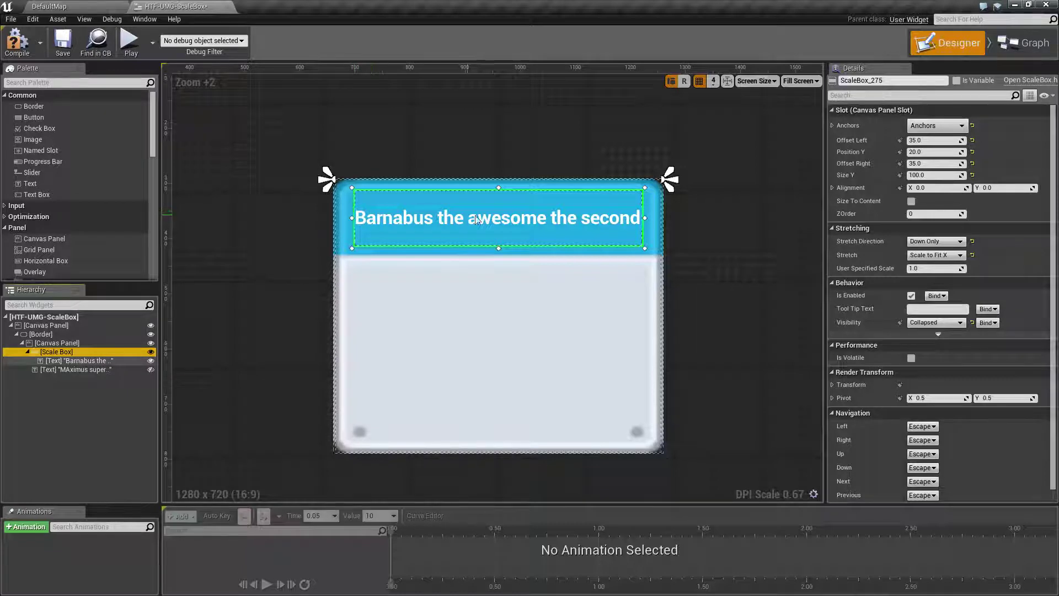
left_click(932, 255)
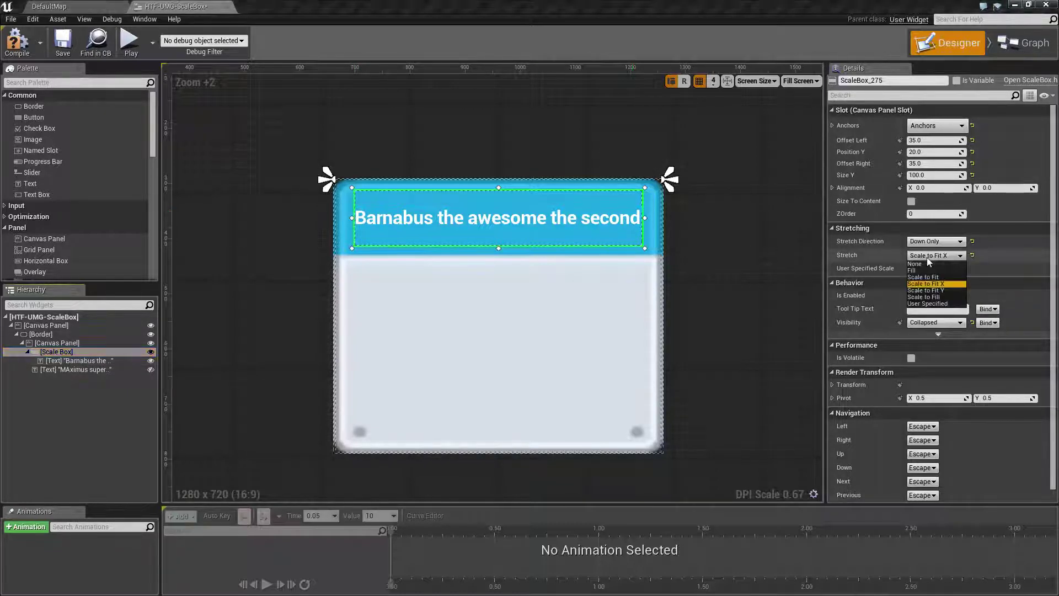
left_click(926, 290)
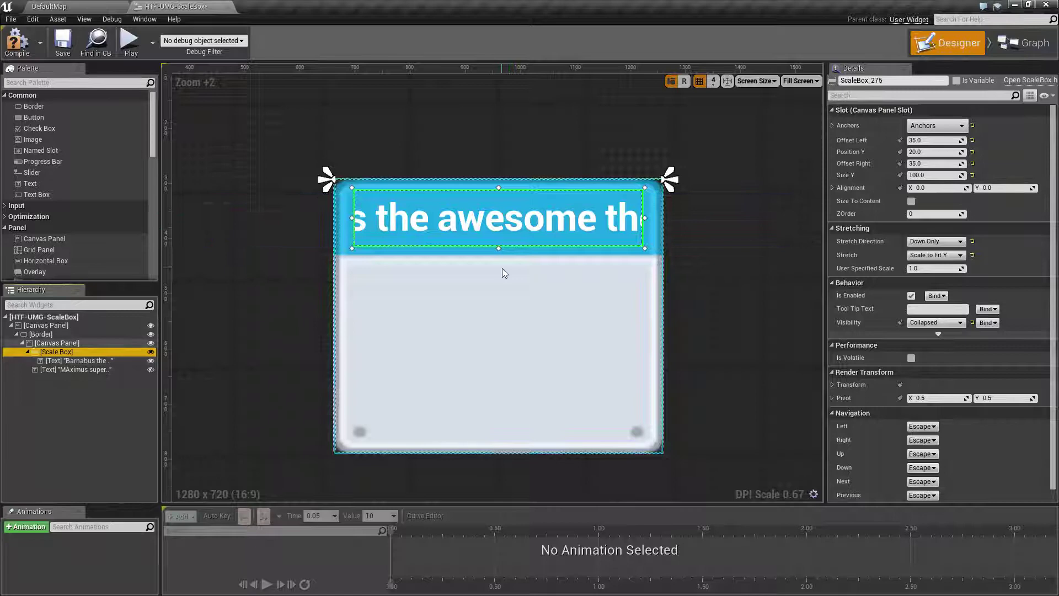
left_click(936, 255)
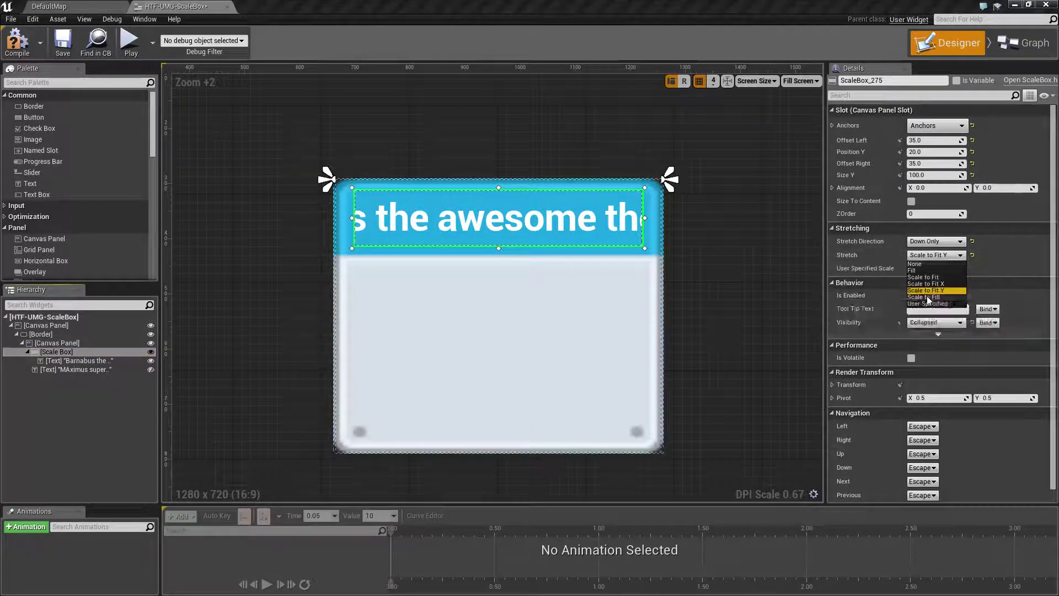
left_click(929, 298)
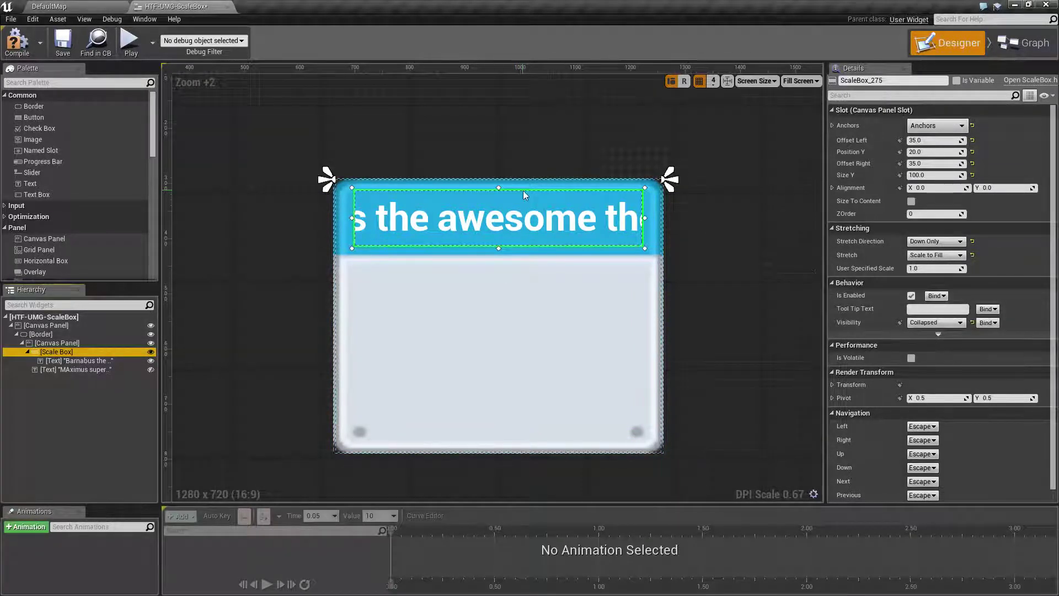
left_click(937, 255)
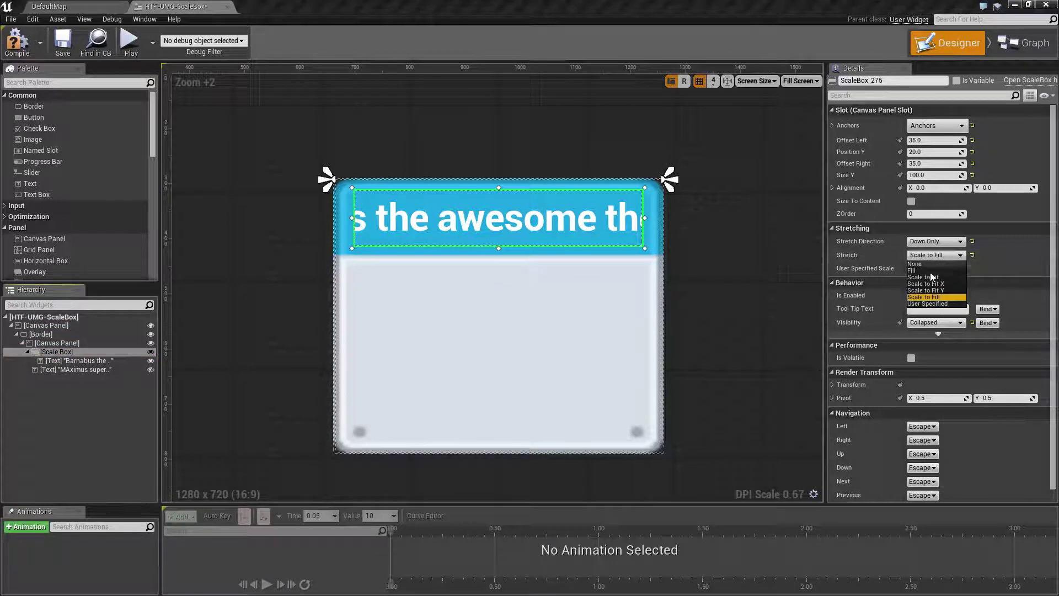
left_click(927, 303)
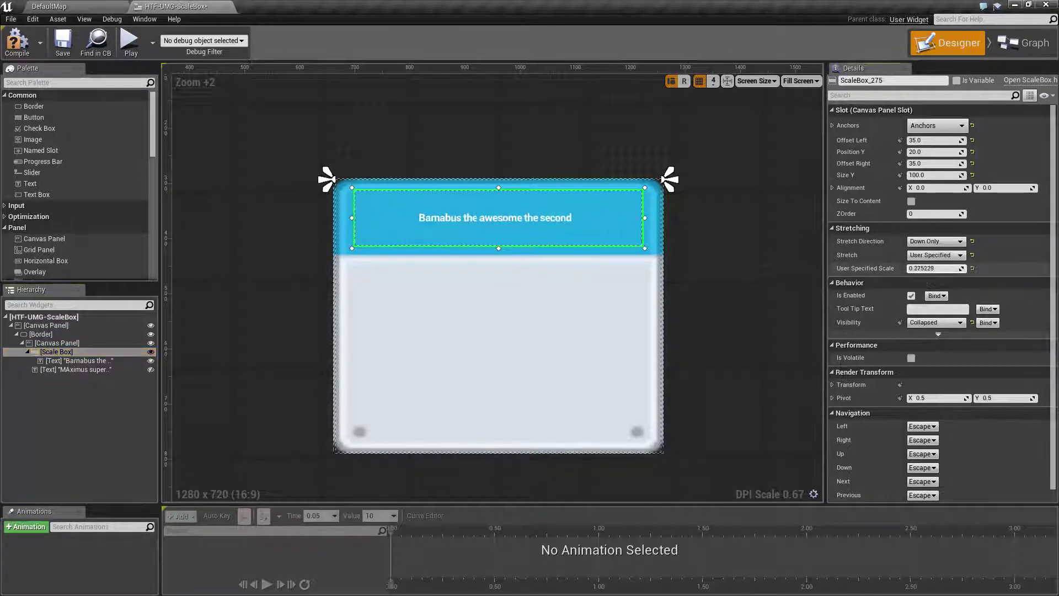
mouse_move(933, 268)
left_mouse_down()
mouse_move(975, 268)
mouse_move(940, 268)
left_mouse_up()
left_click(940, 268)
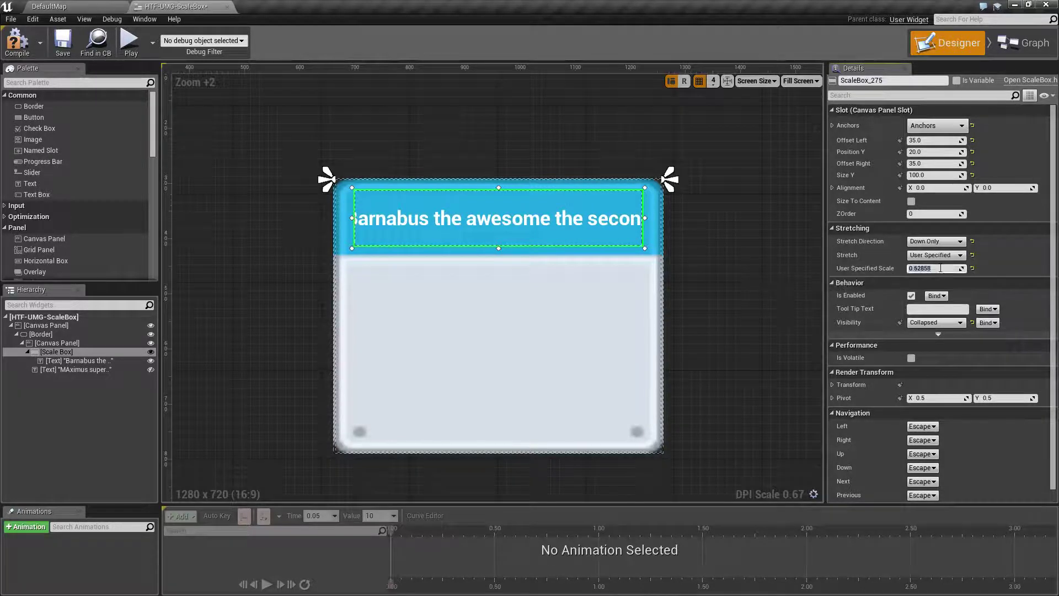
type("1")
key("Return")
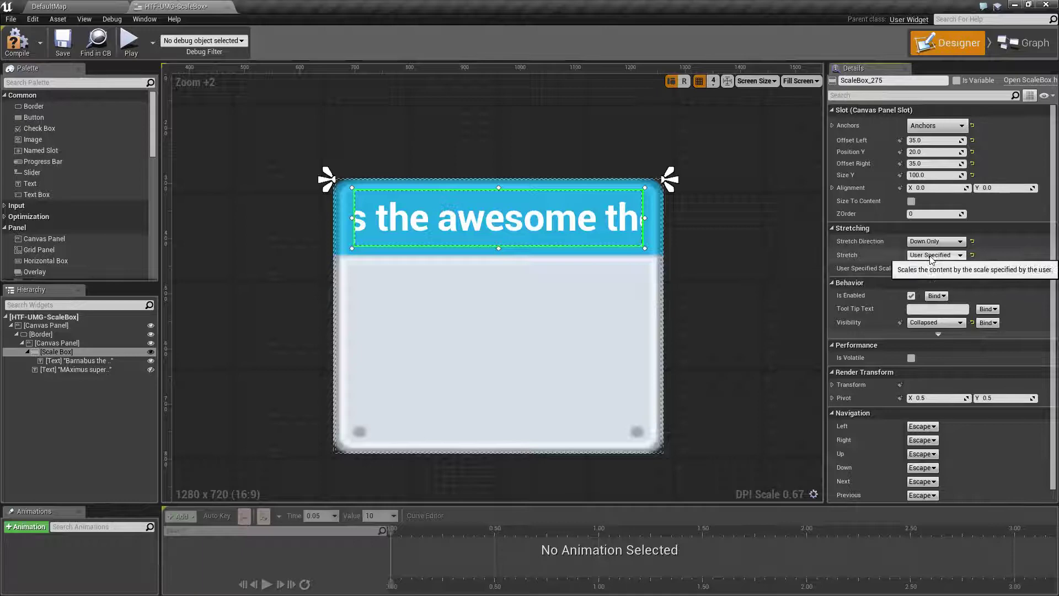
left_click(936, 255)
left_click(936, 284)
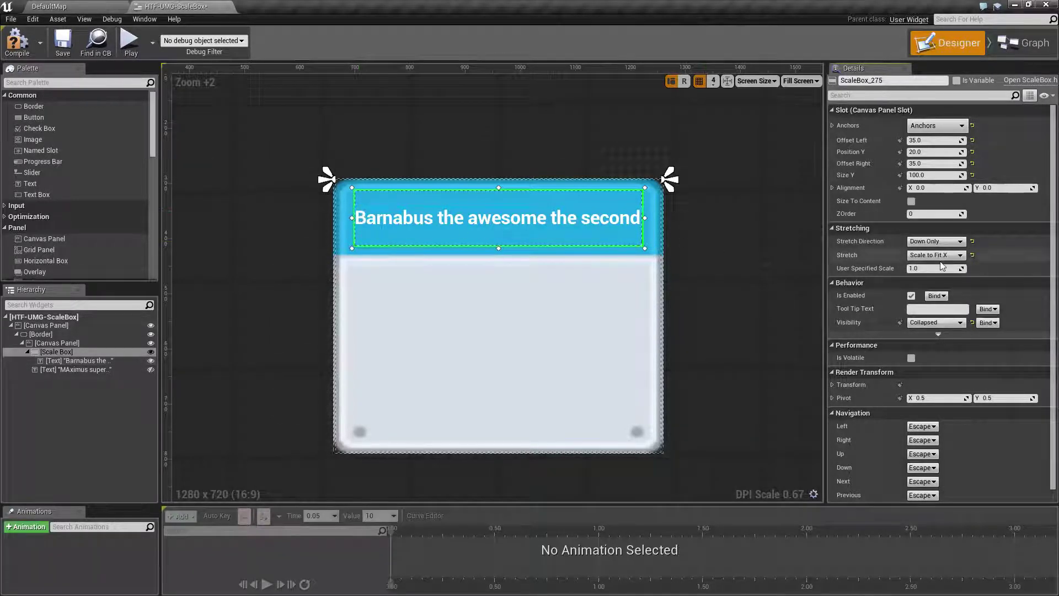
left_click(754, 263)
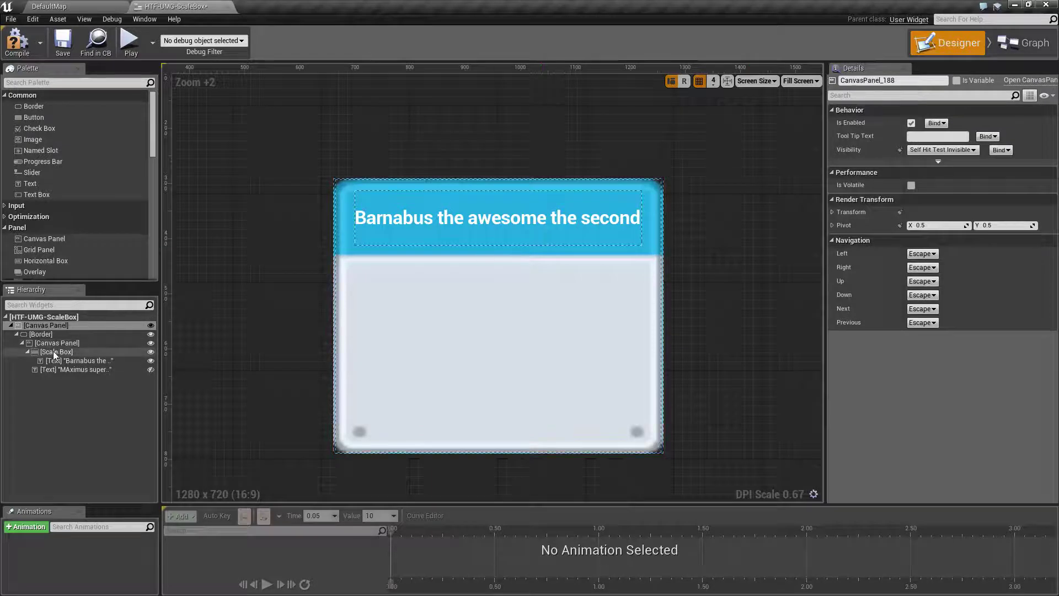
- Select the Border and enlarge it slightly to about 618 × 521
left_click(98, 344)
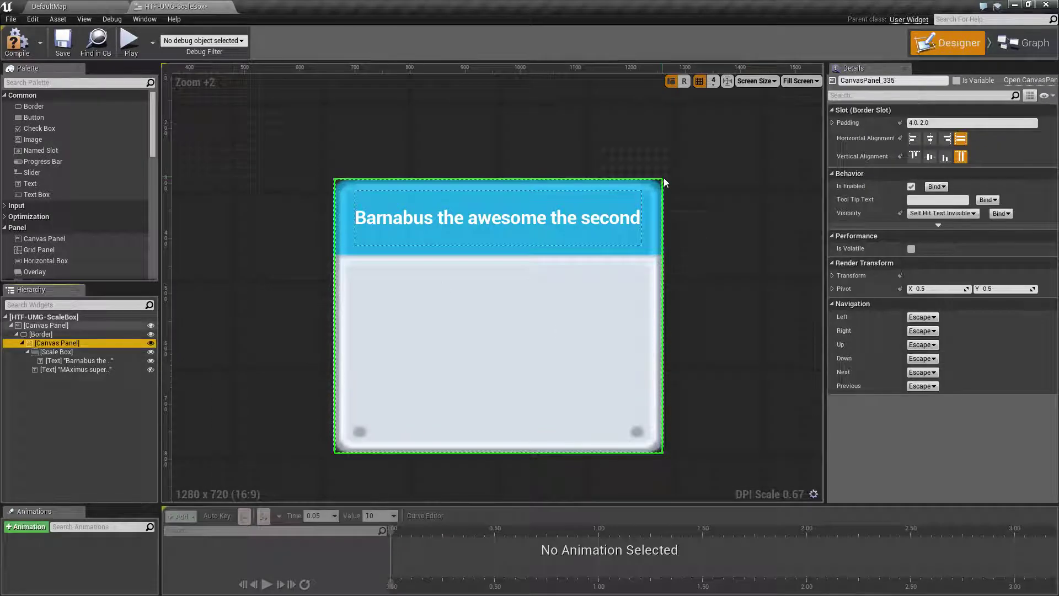
left_click(41, 334)
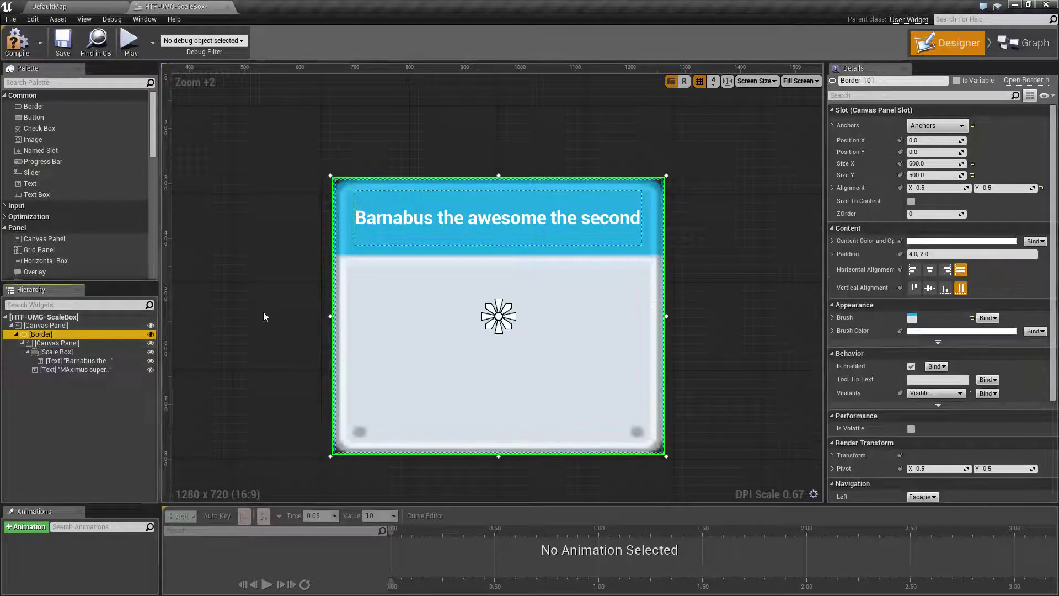
mouse_move(667, 175)
left_mouse_down()
mouse_move(781, 156)
mouse_move(827, 163)
mouse_move(640, 160)
mouse_move(504, 194)
mouse_move(586, 175)
mouse_move(690, 127)
mouse_move(707, 194)
mouse_move(681, 237)
mouse_move(710, 223)
mouse_move(678, 163)
left_mouse_up()
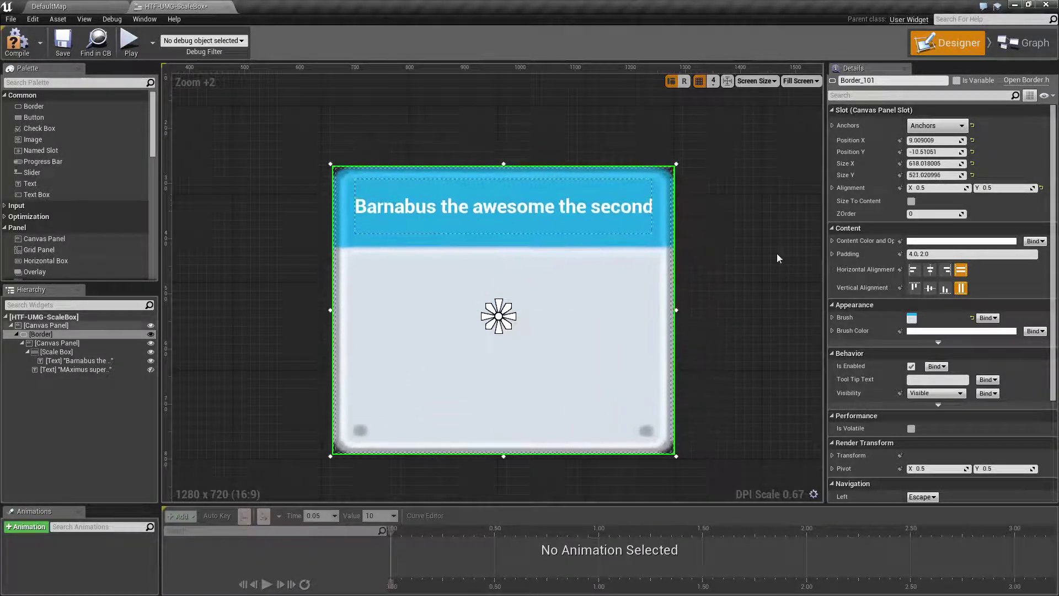